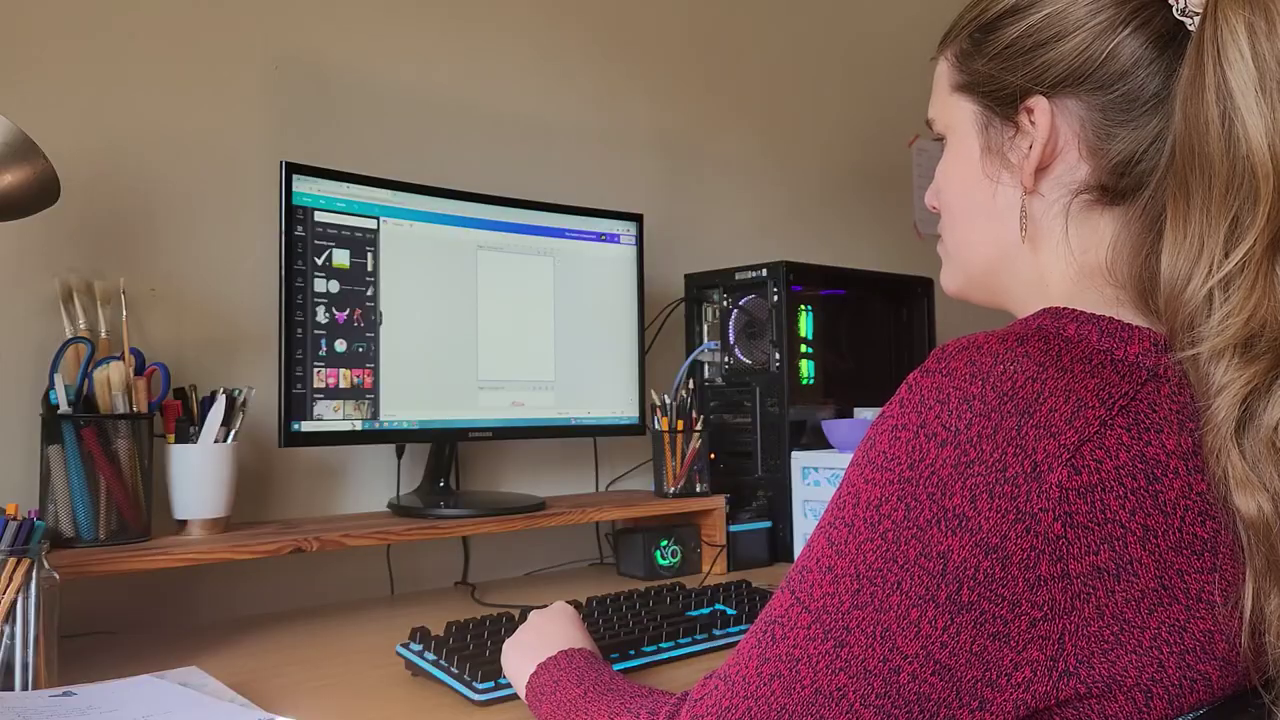
Step: Search the Graphics library for 'floral background' images
click(371, 305)
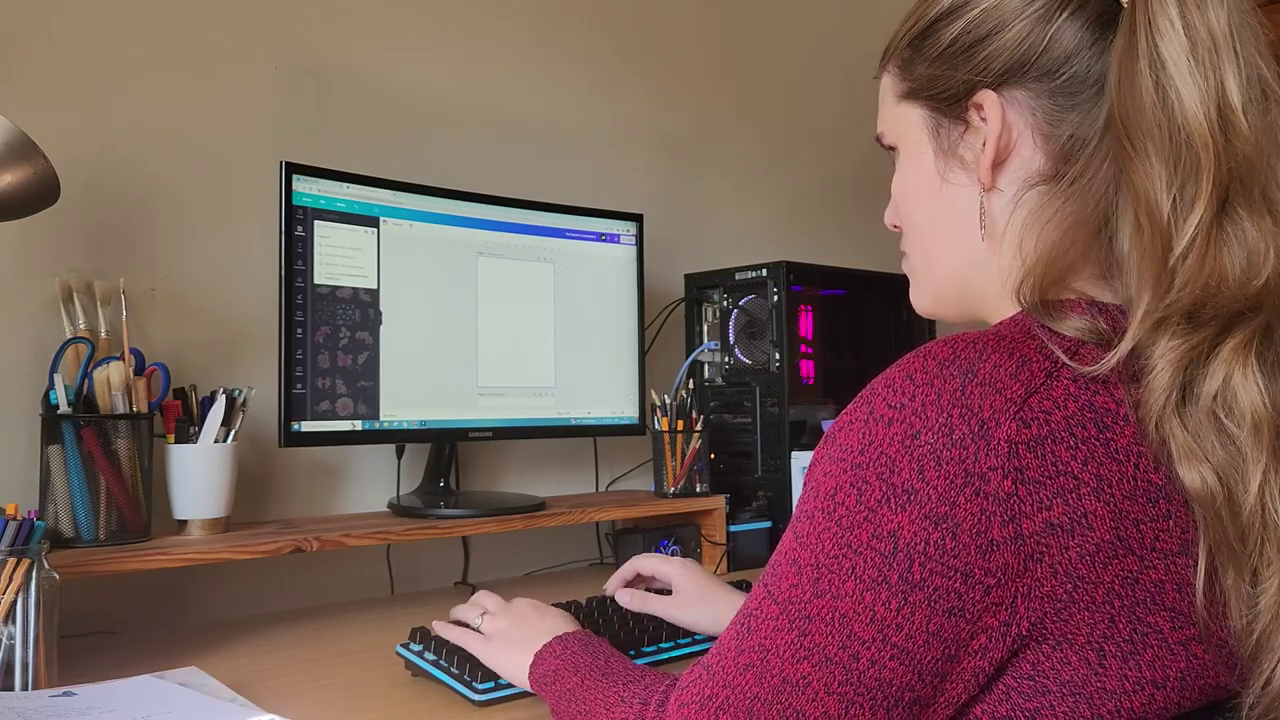
key(Return)
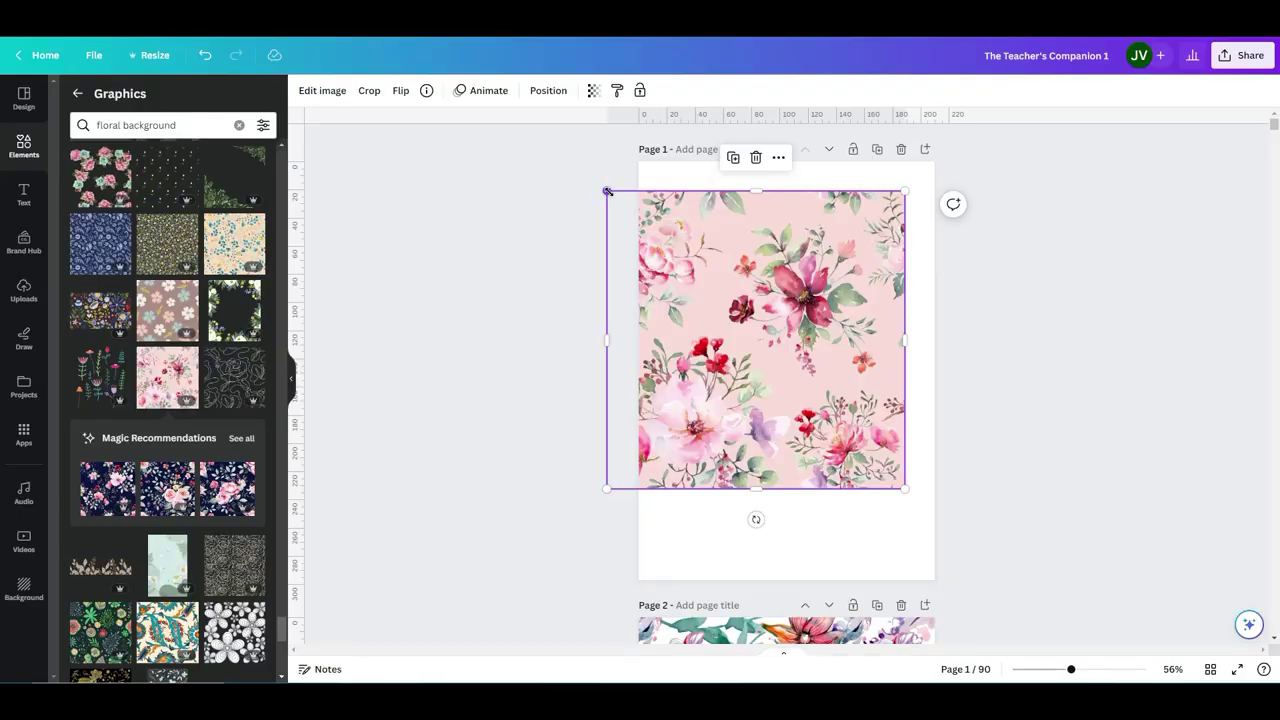
Step: Stretch the floral image outward until it covers the whole first page
drag(609, 190, 574, 156)
drag(903, 487, 996, 580)
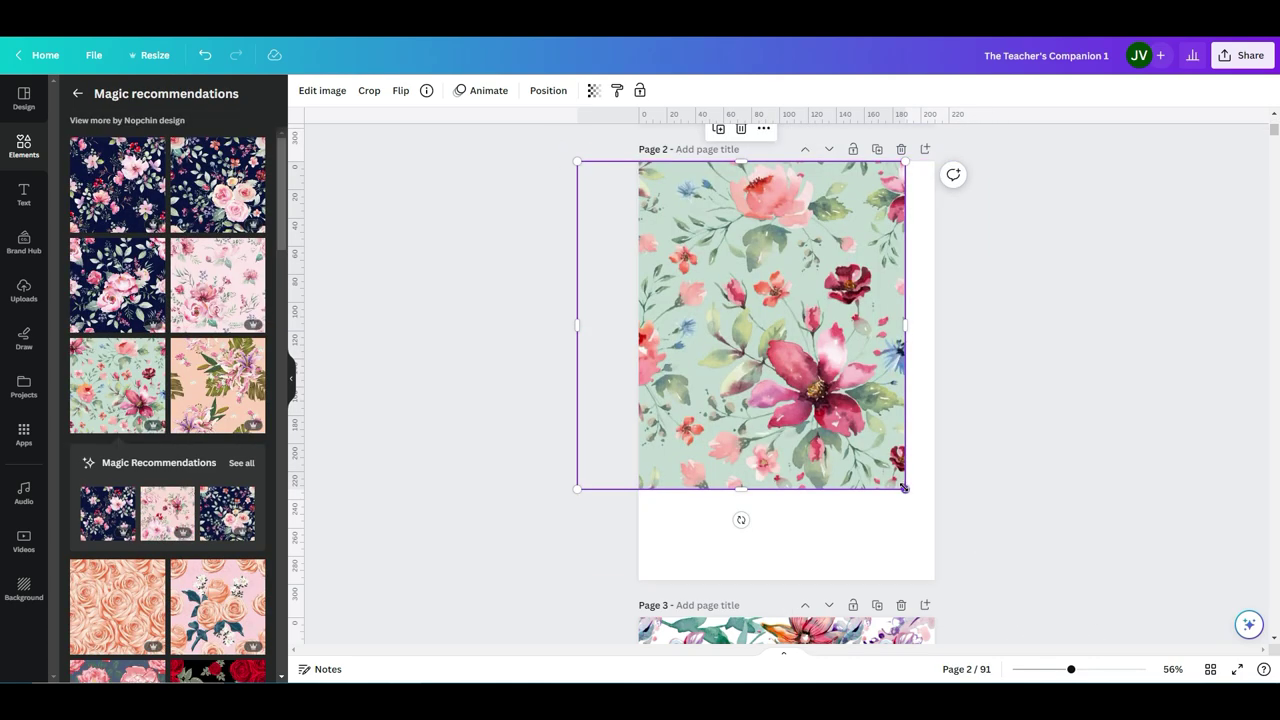
drag(904, 488, 964, 608)
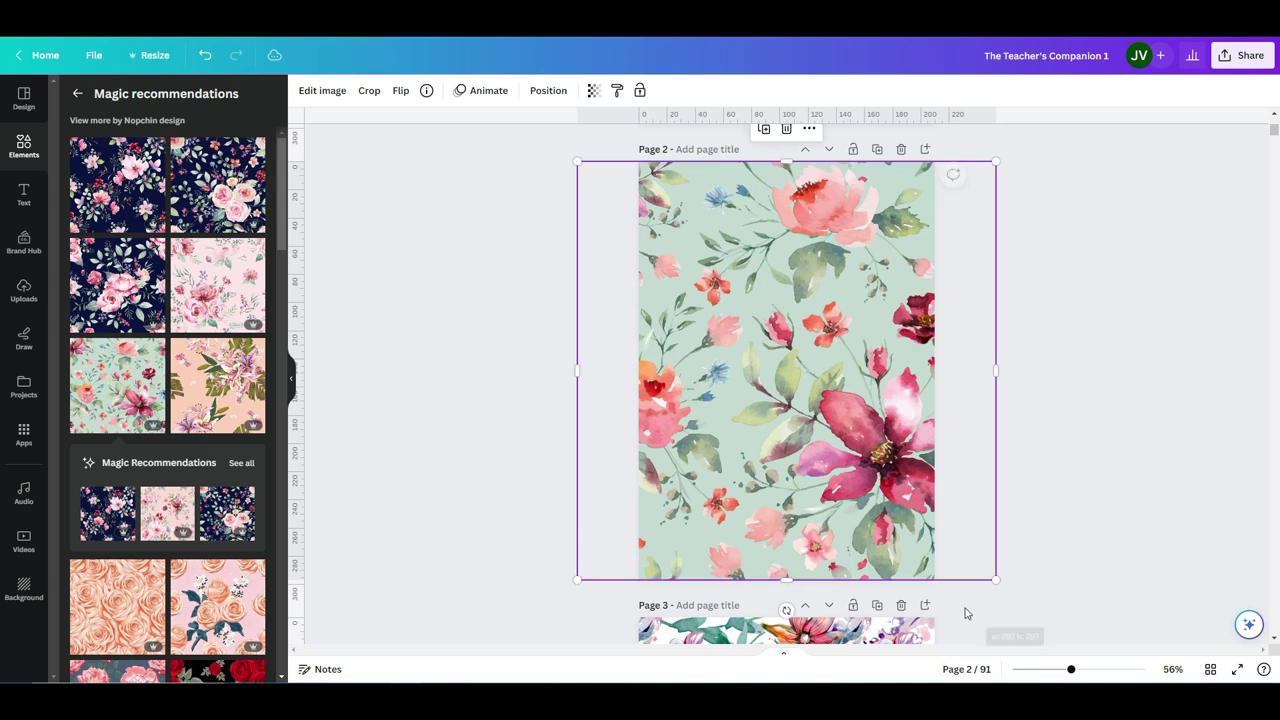
click(1123, 513)
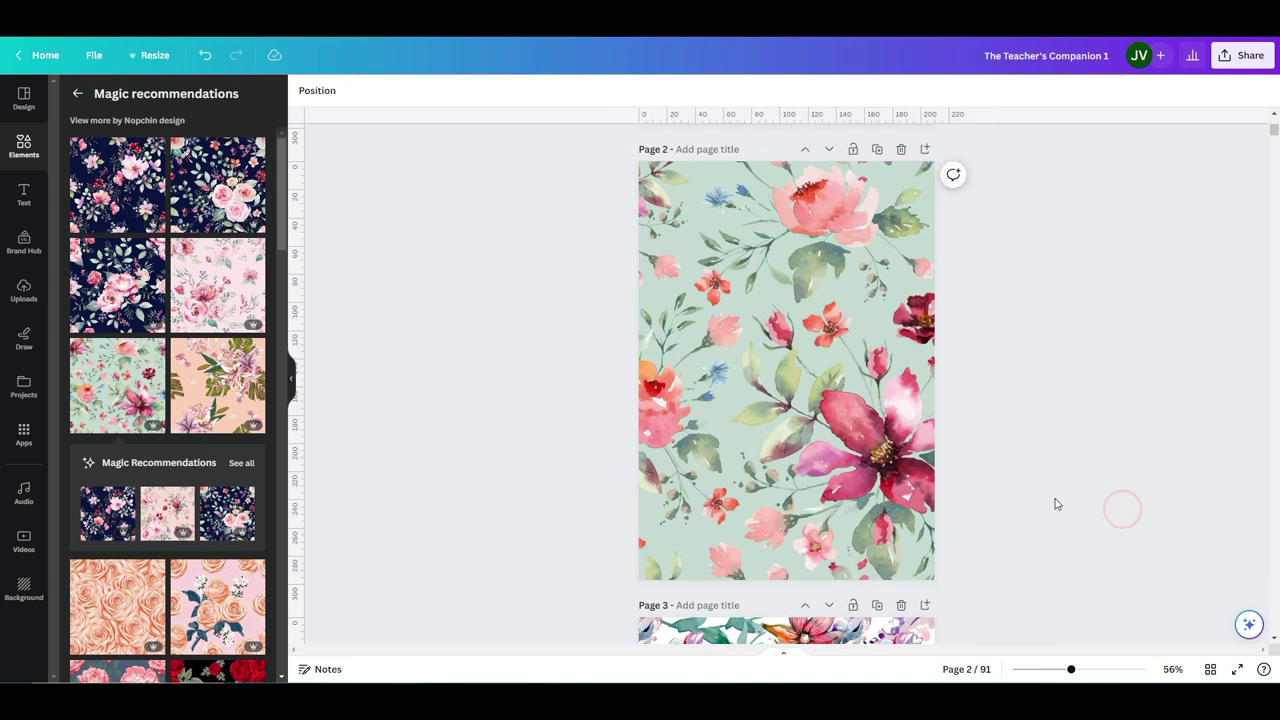
Step: On the next page, shift the watercolour floral image left to fill the page
scroll(146, 489, down, 3)
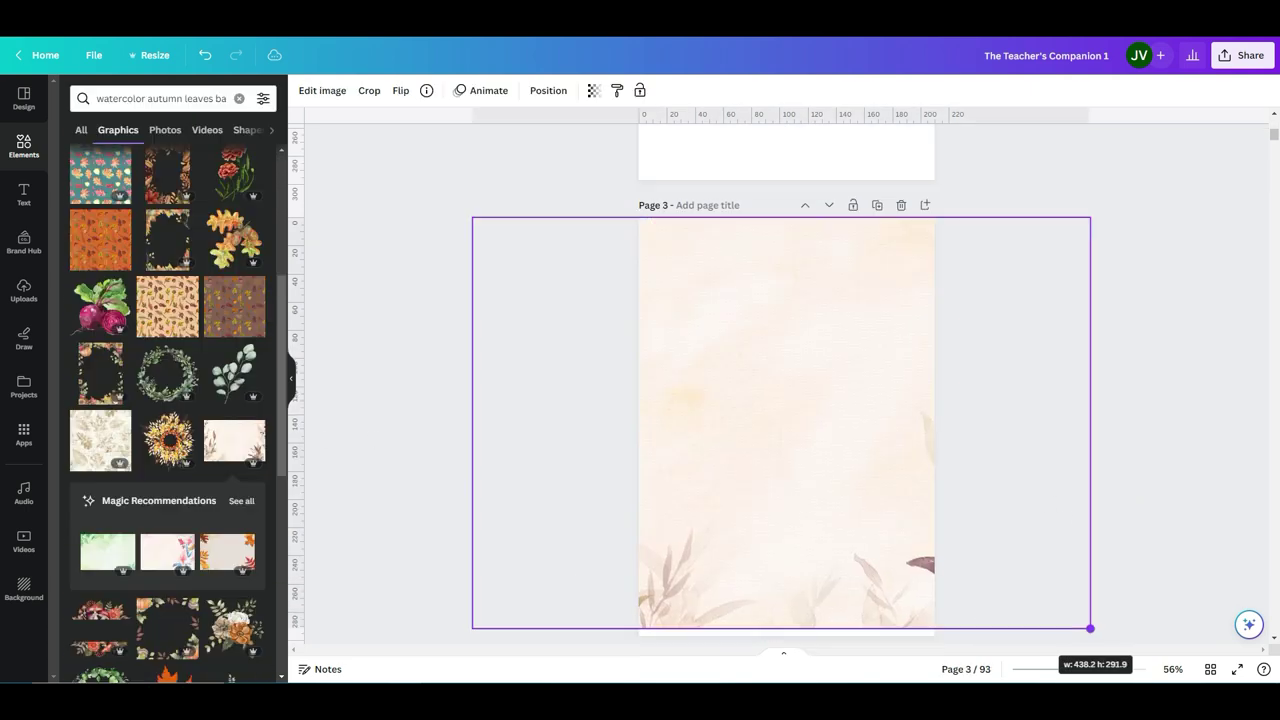
drag(1089, 626, 1101, 636)
drag(840, 530, 695, 531)
click(1068, 552)
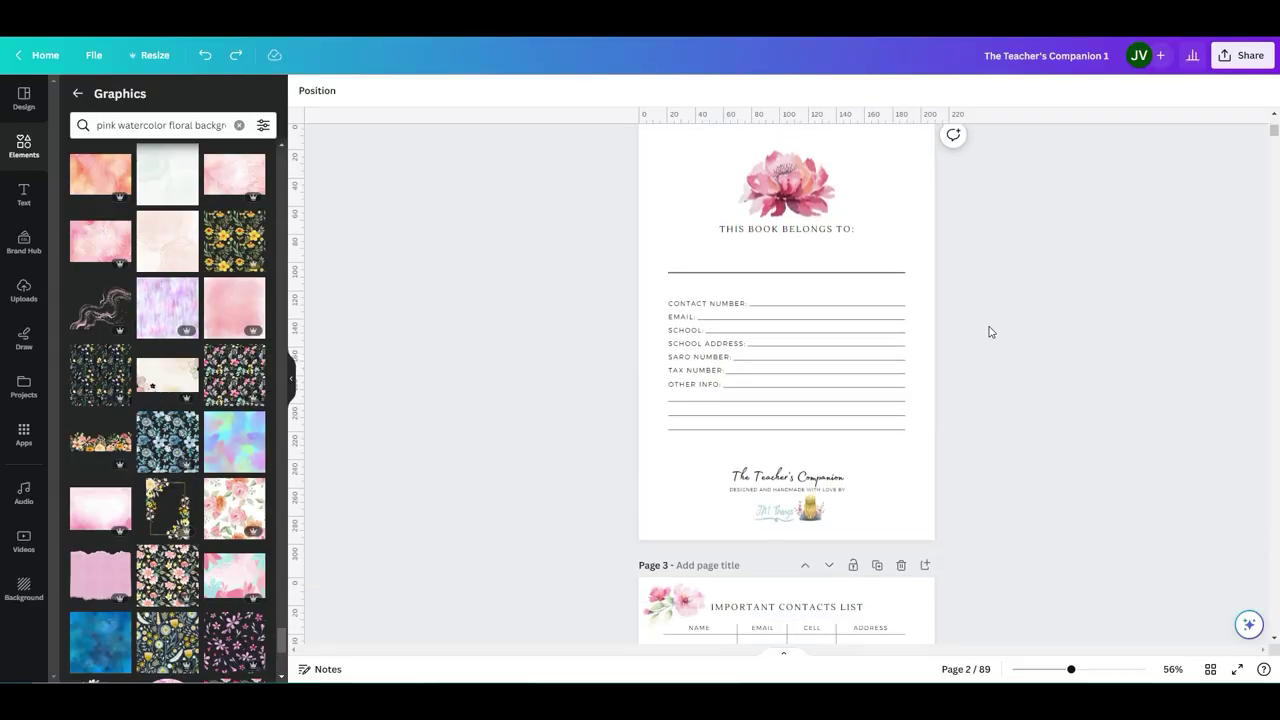
Step: Shrink the pink watercolour peony to about 70 × 93 as a small accent, then review the pages
scroll(990, 332, down, 3)
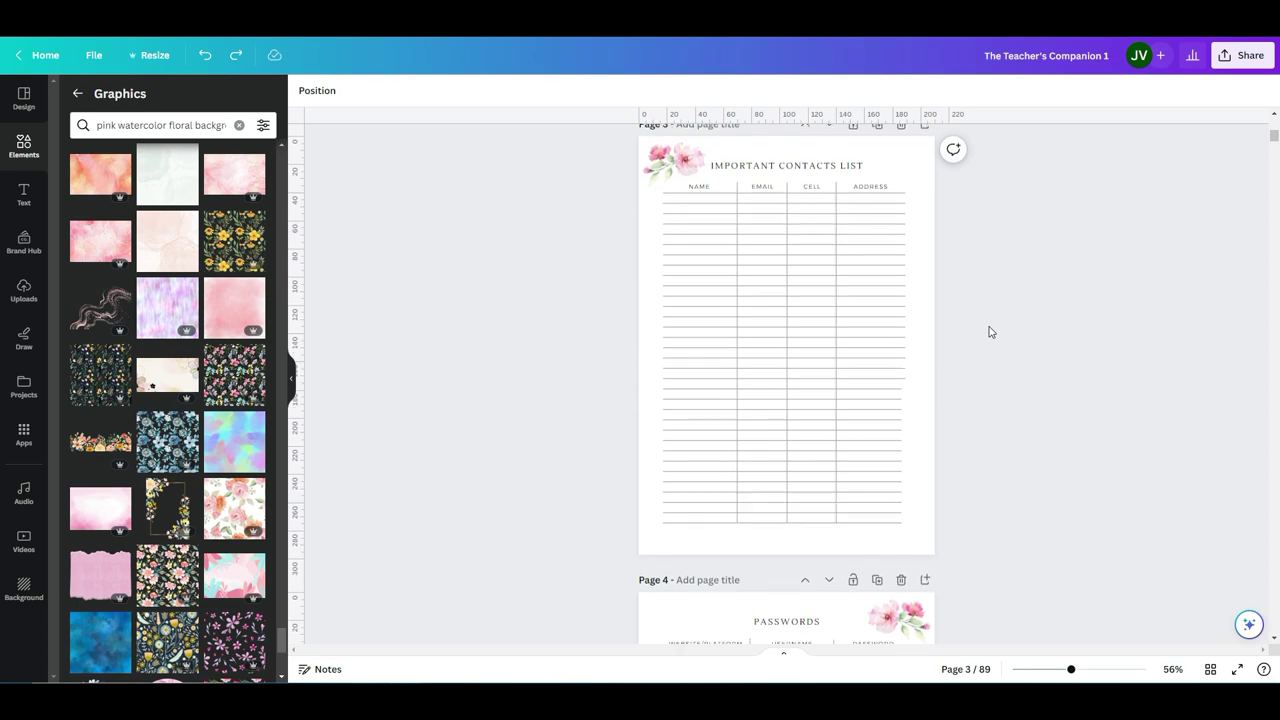
scroll(990, 332, down, 1)
scroll(990, 330, down, 2)
scroll(990, 330, down, 7)
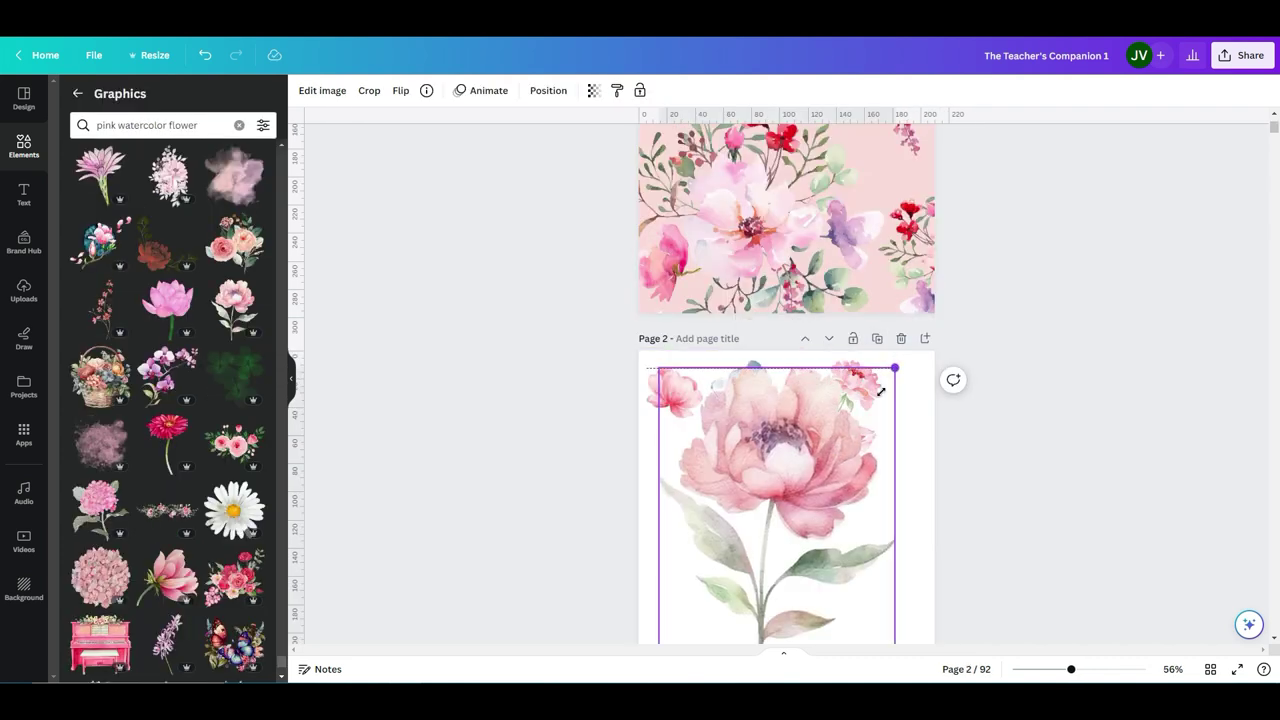
drag(893, 369, 772, 583)
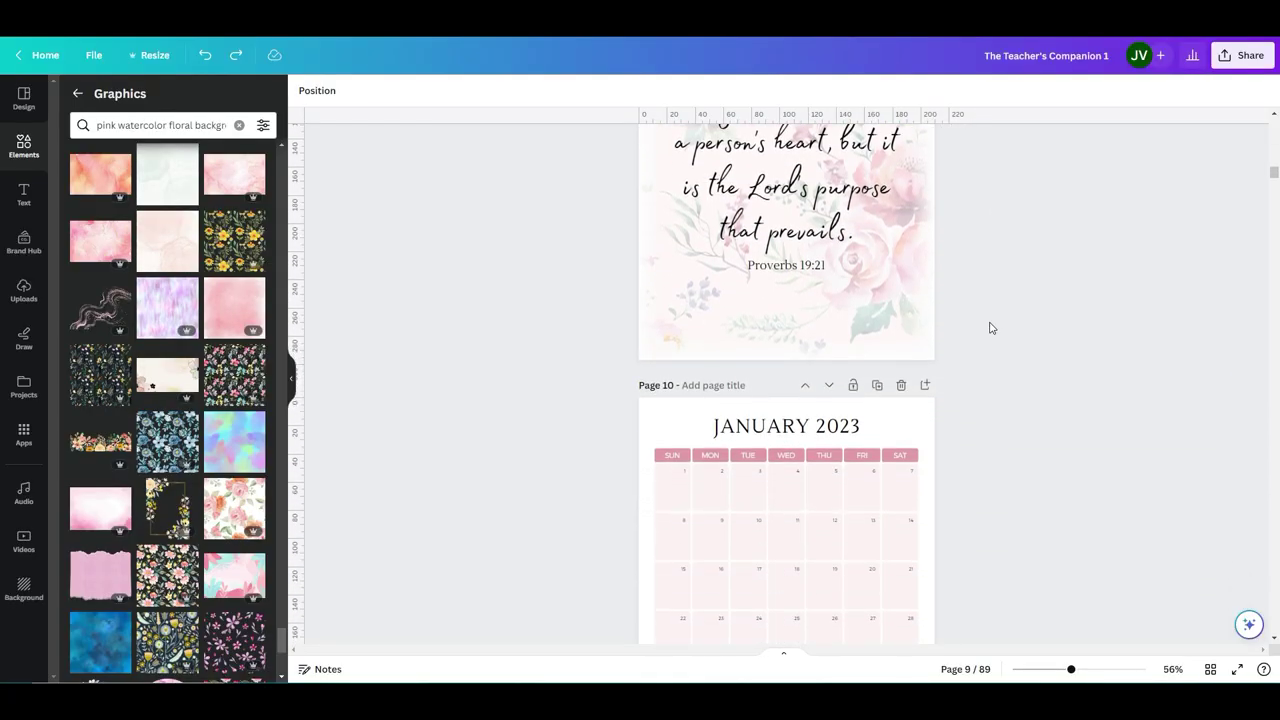
scroll(990, 327, down, 6)
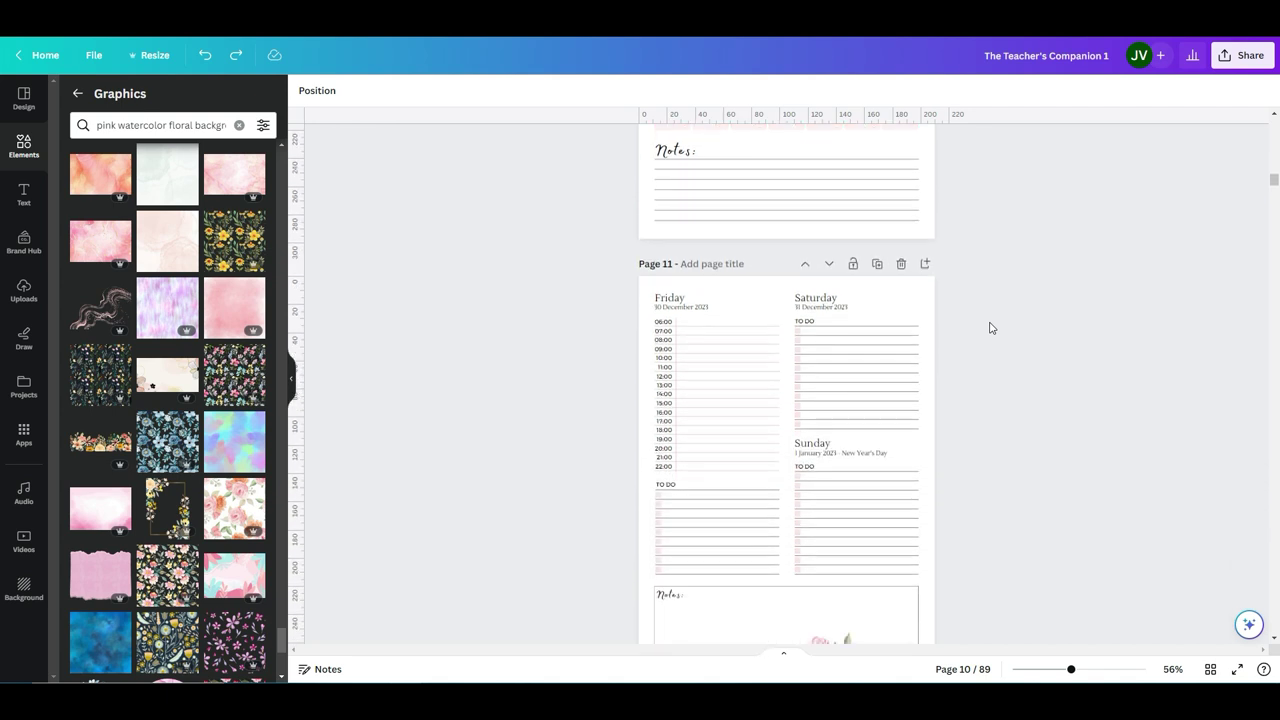
scroll(990, 327, down, 7)
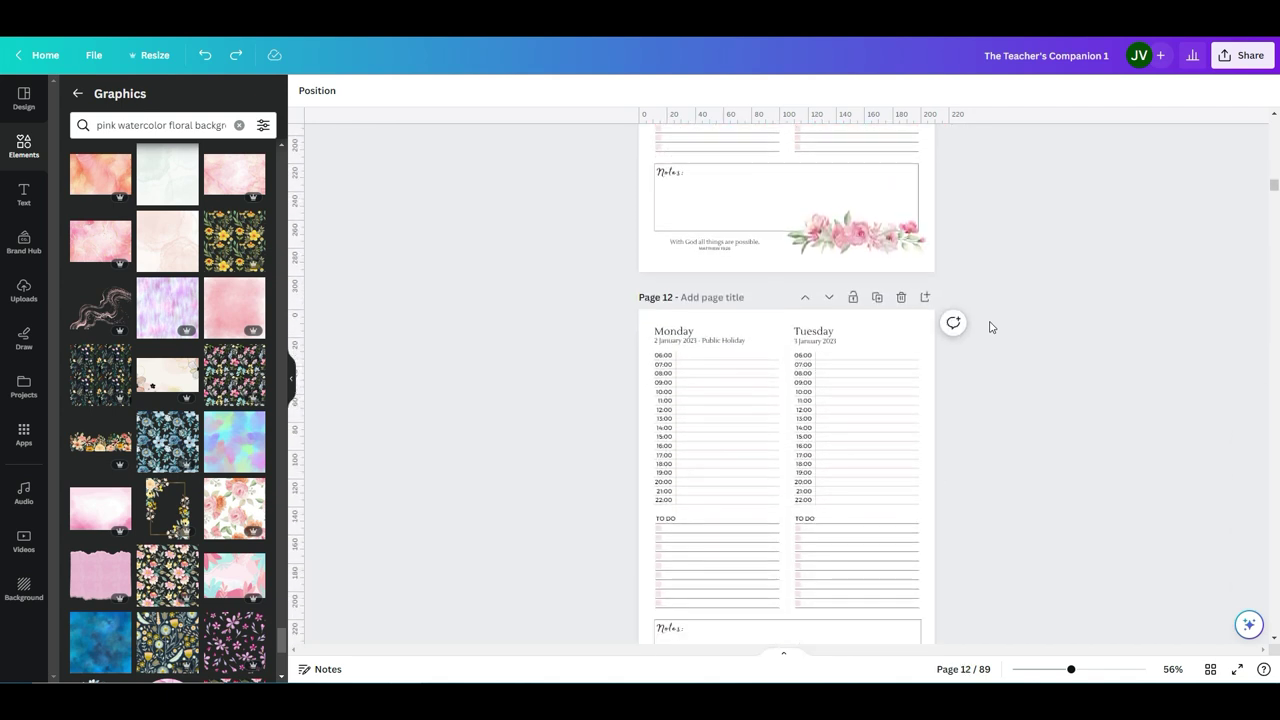
scroll(990, 327, down, 5)
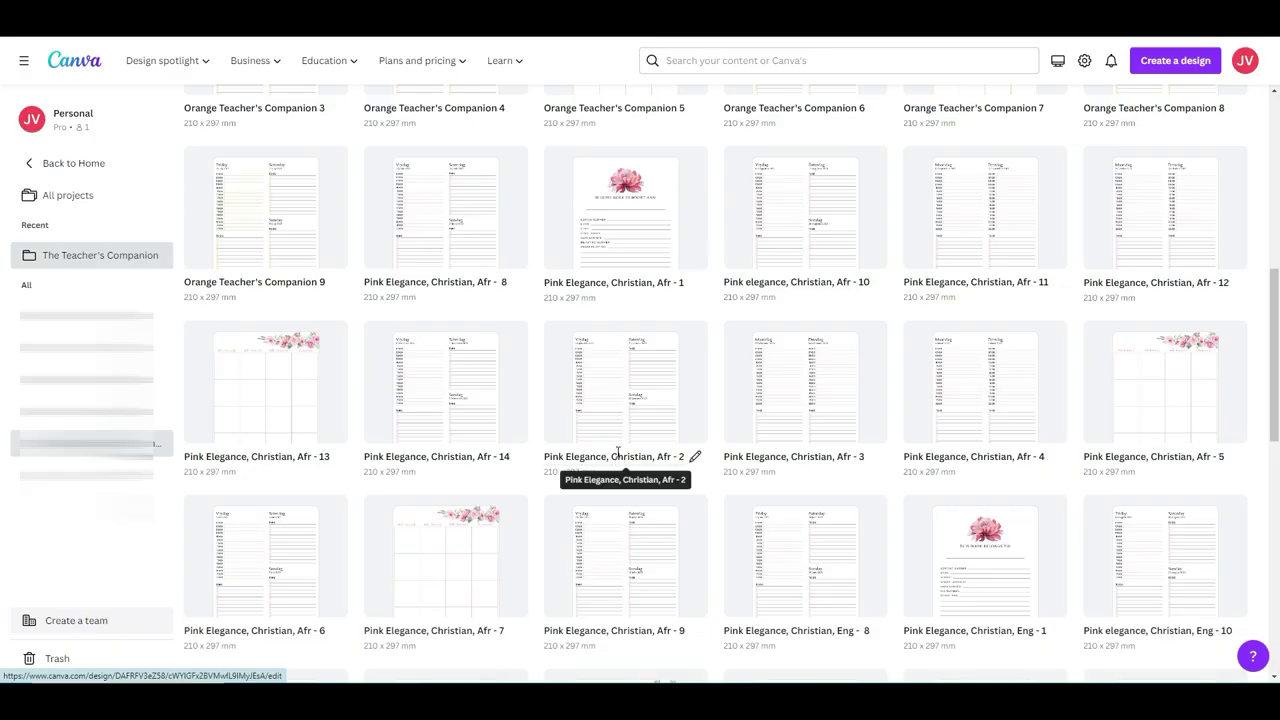
scroll(617, 456, down, 5)
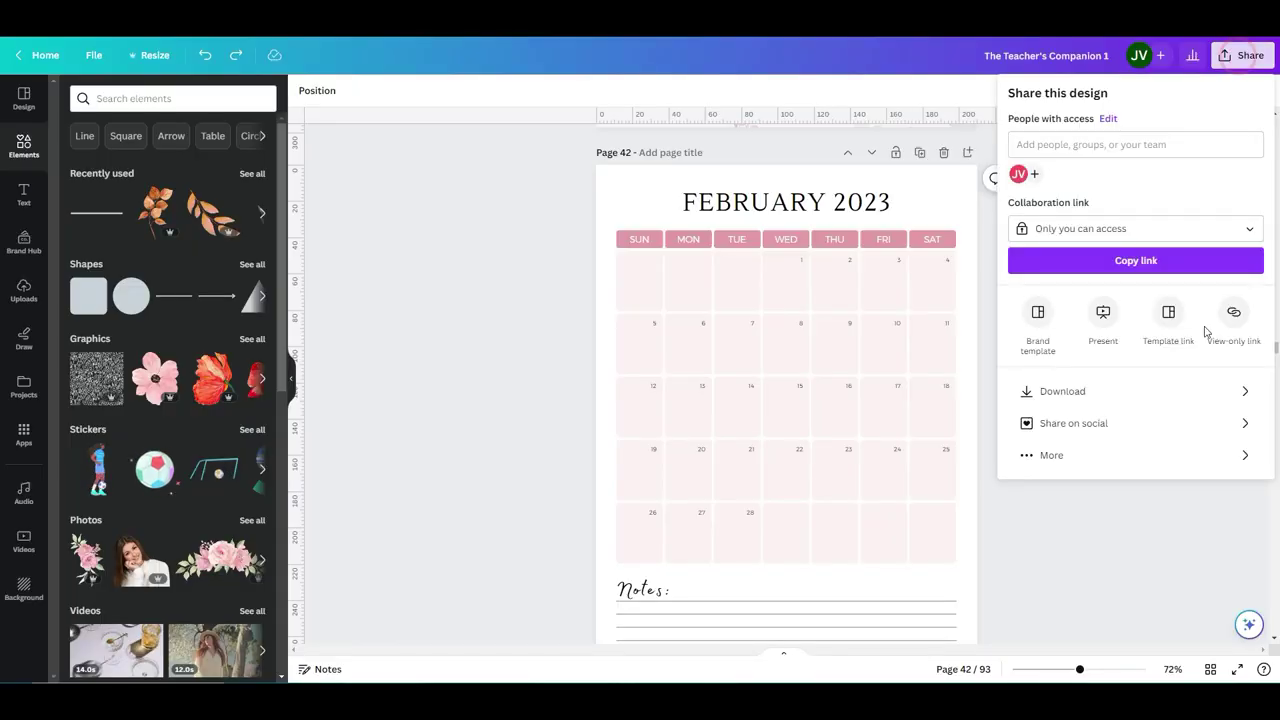
Step: Set the download file type to PDF Print and bring up the colour profile choices
click(1163, 391)
click(1073, 150)
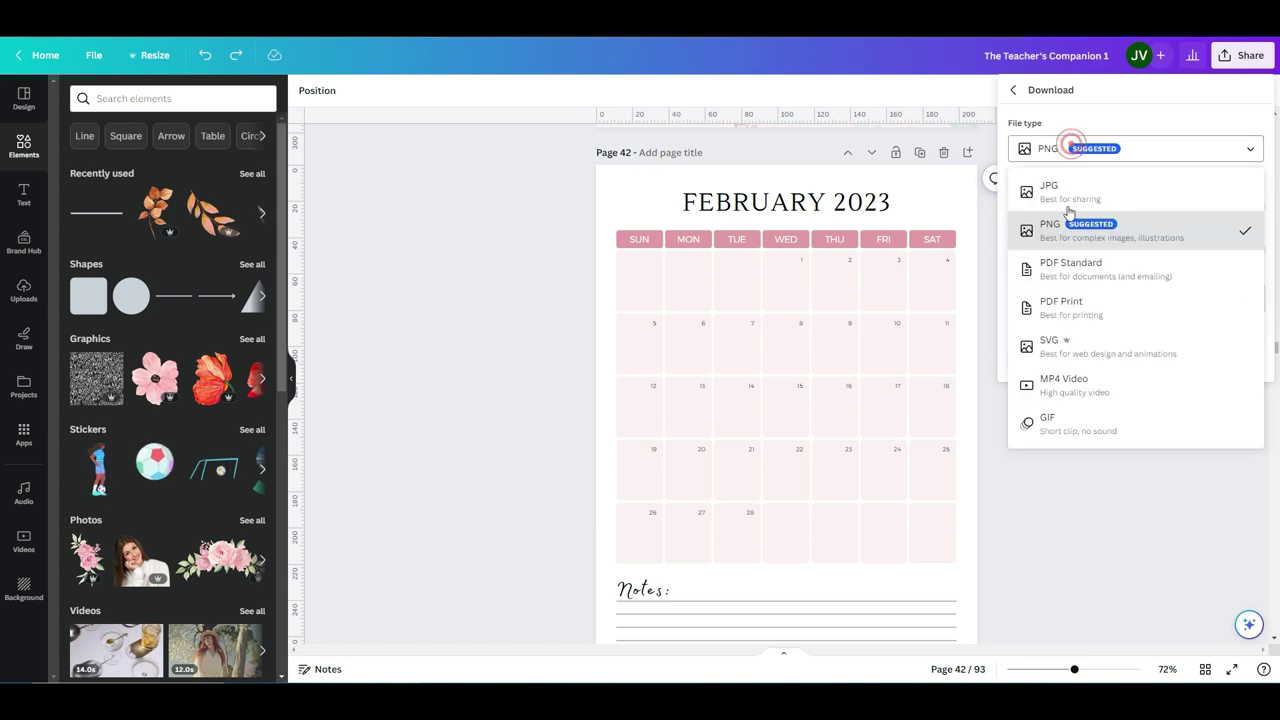
click(1077, 305)
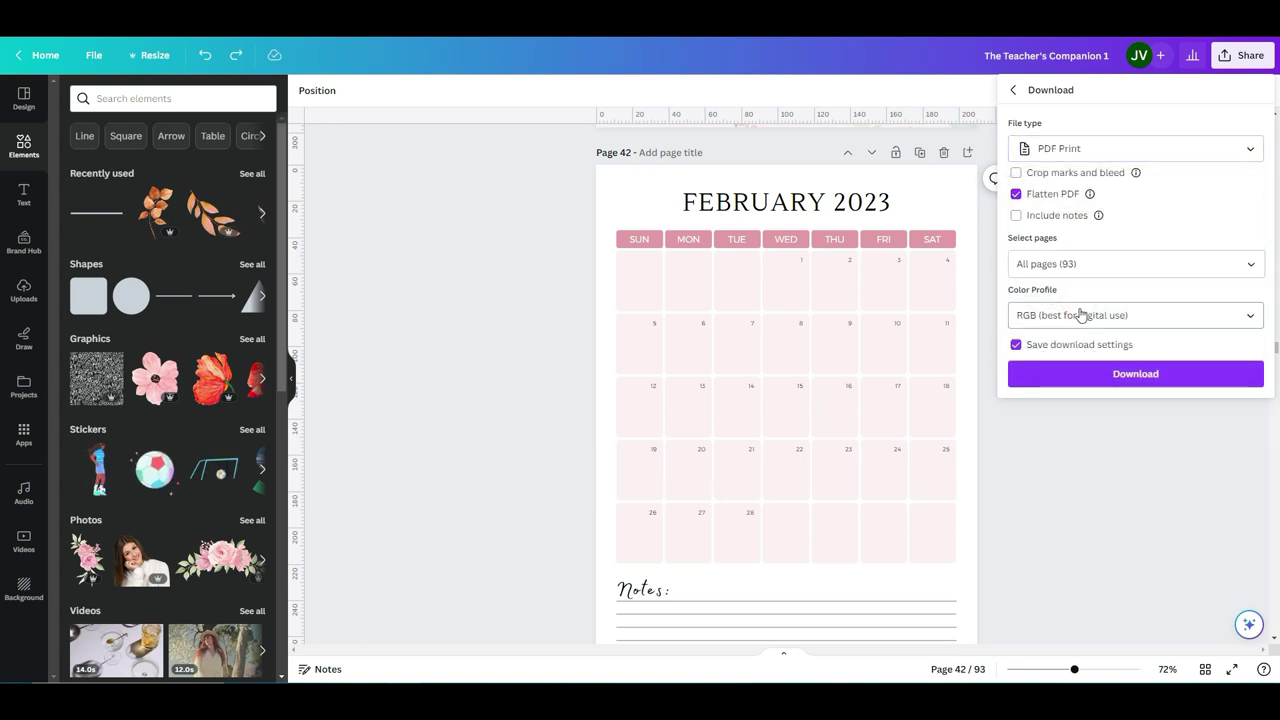
click(1080, 315)
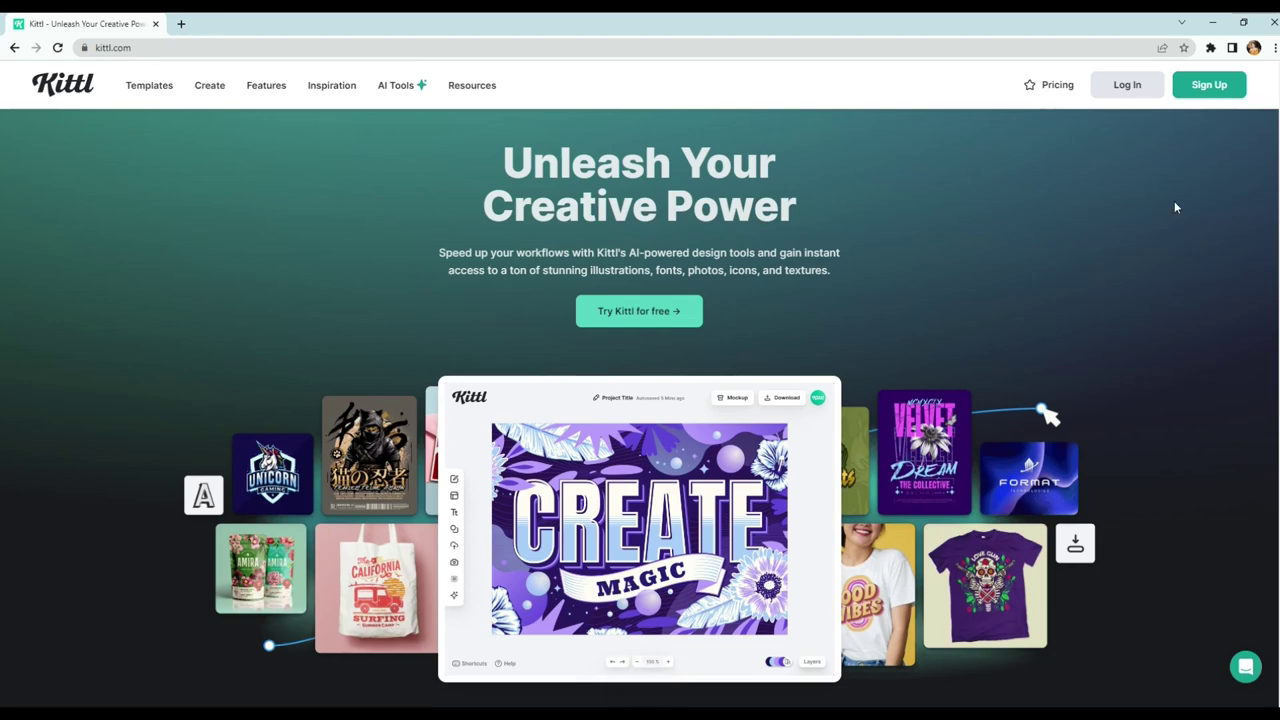
Step: Generate an AI image from the prompt 'cute kitten sitting with dark sunglasses'
scroll(1175, 207, down, 5)
scroll(1174, 207, down, 3)
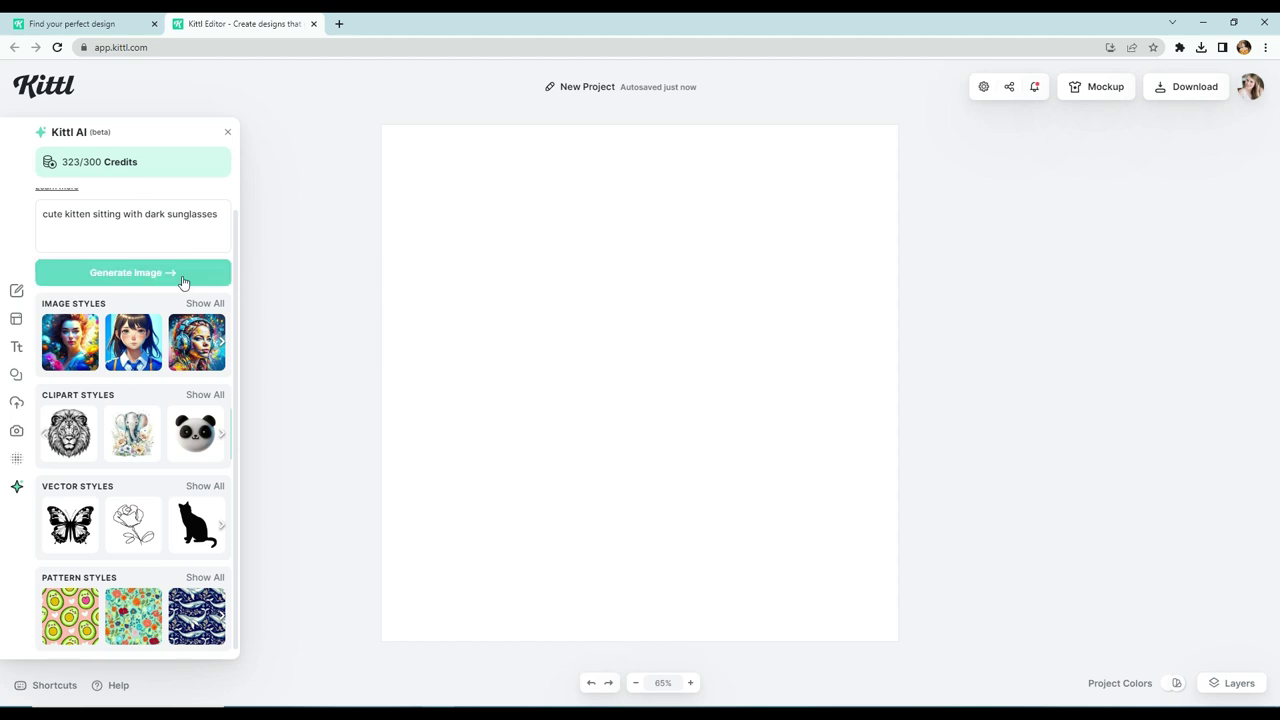
click(183, 273)
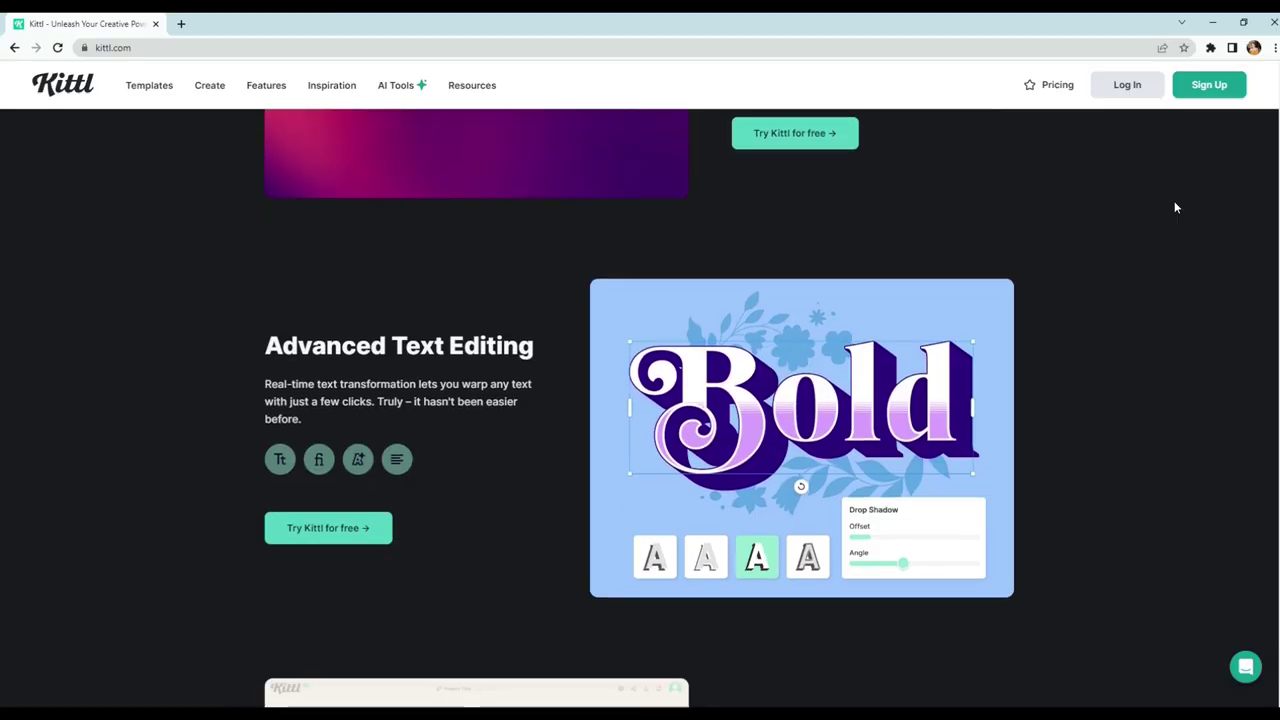
scroll(1174, 205, down, 3)
scroll(1176, 207, down, 5)
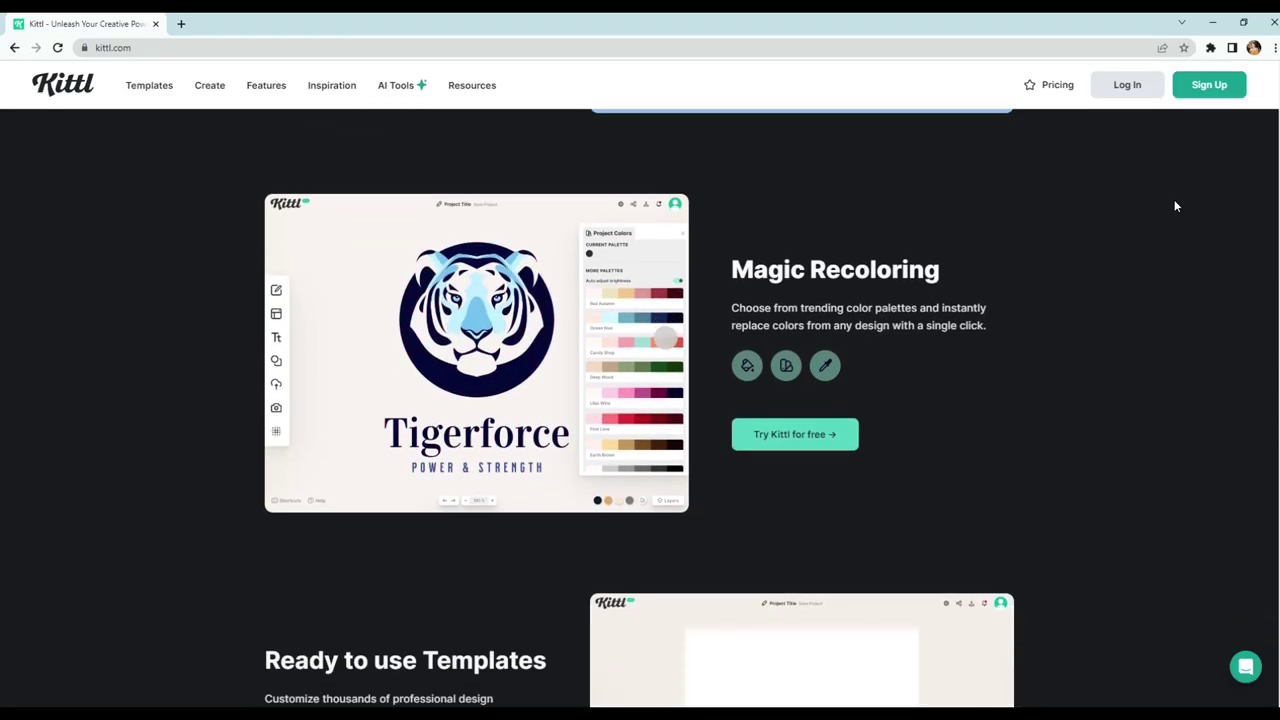
scroll(1100, 250, up, 10)
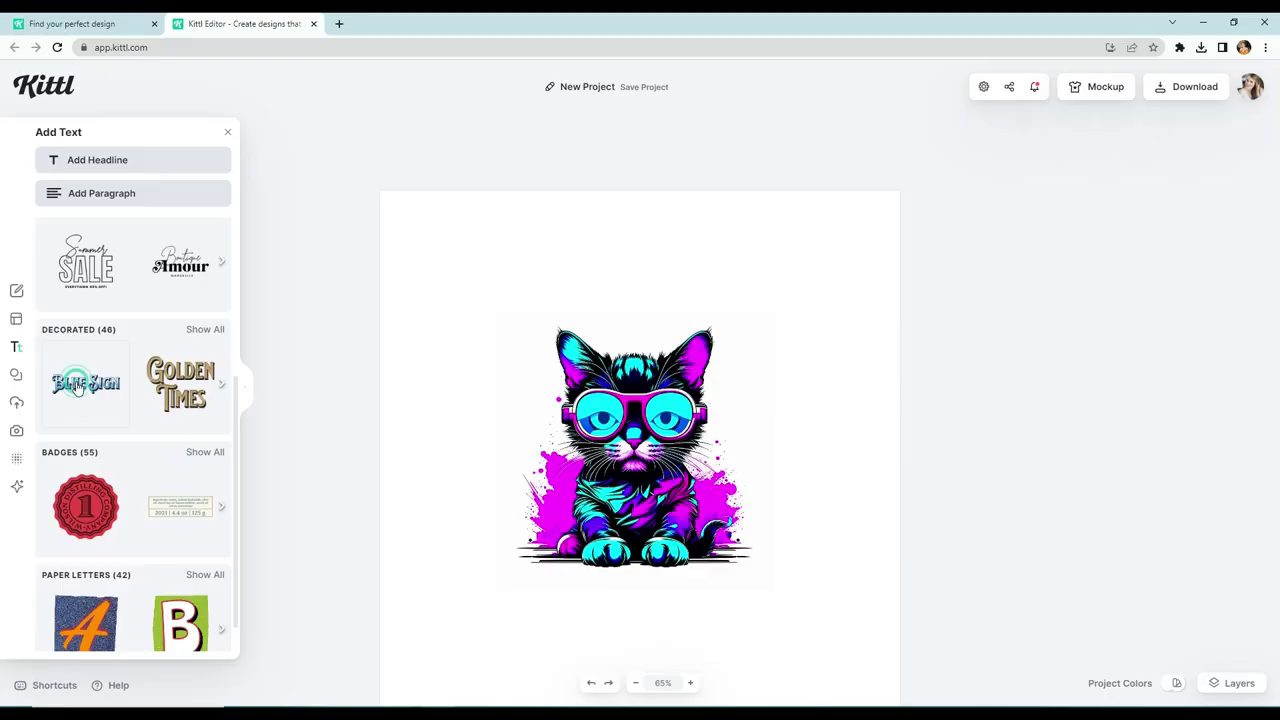
Step: Move the BLACK CAT DESIGNS headline above the kitten illustration
drag(640, 382, 632, 295)
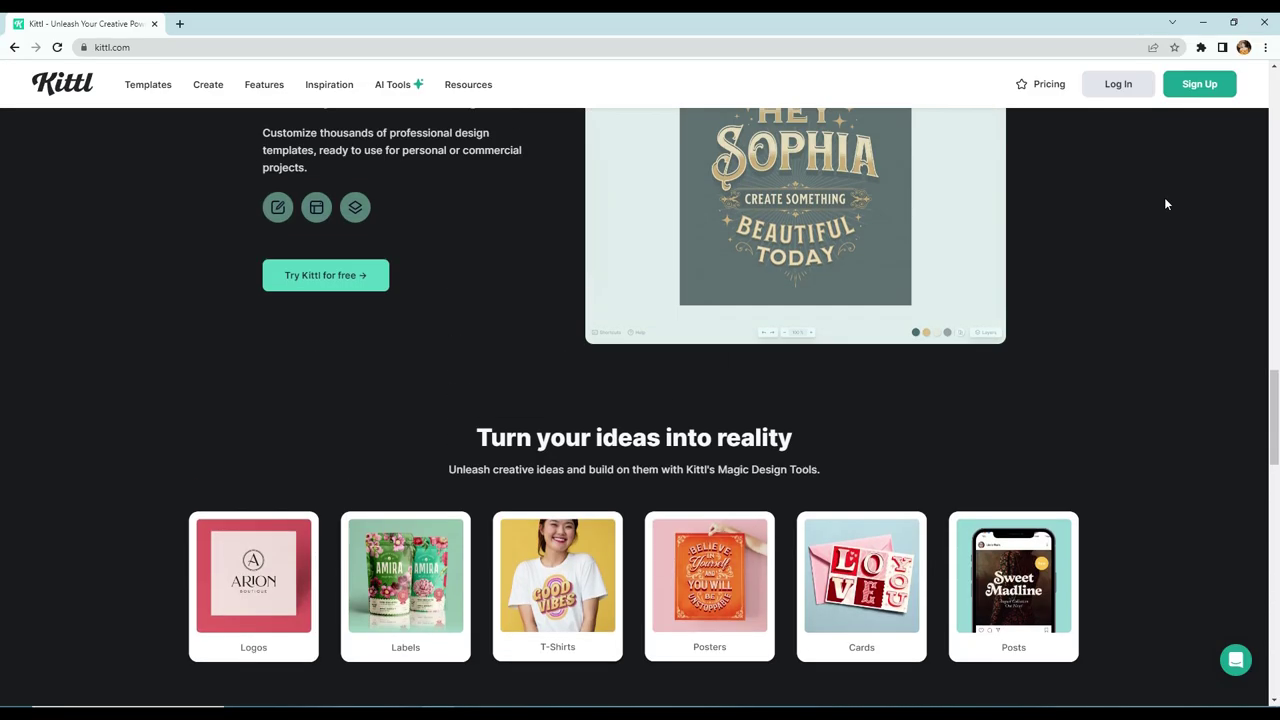
scroll(1166, 204, up, 6)
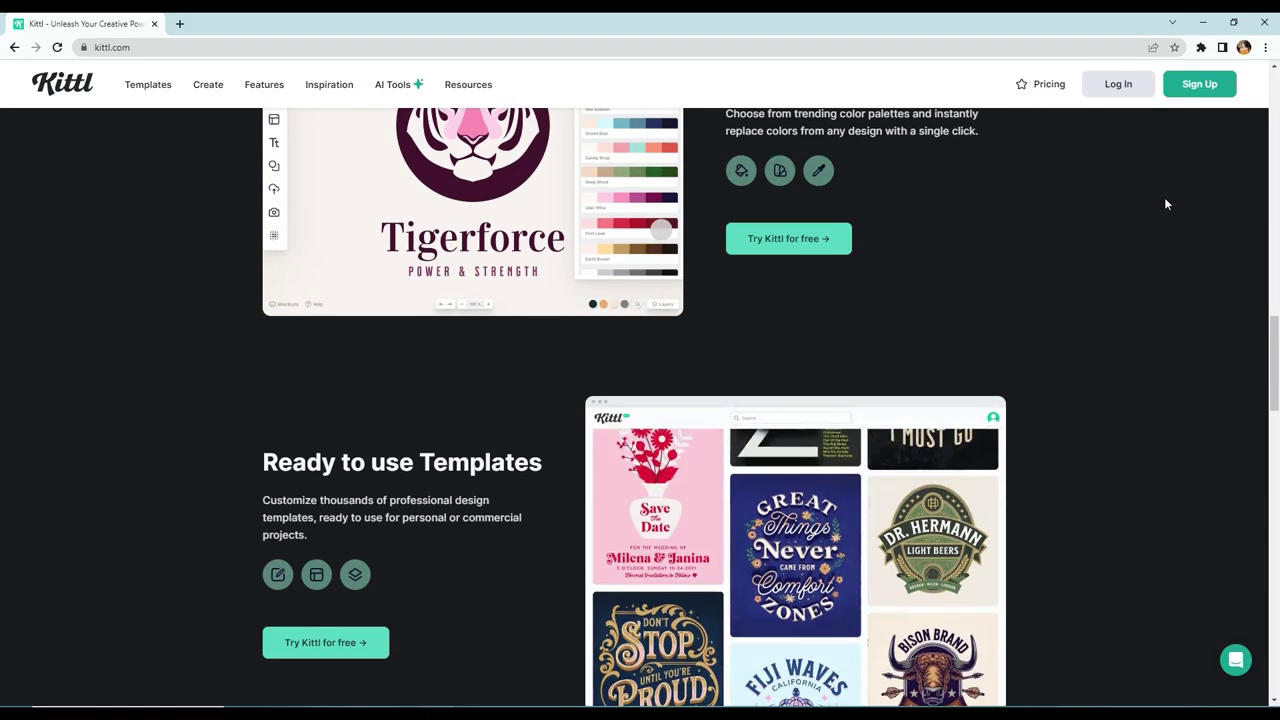
scroll(1166, 204, up, 8)
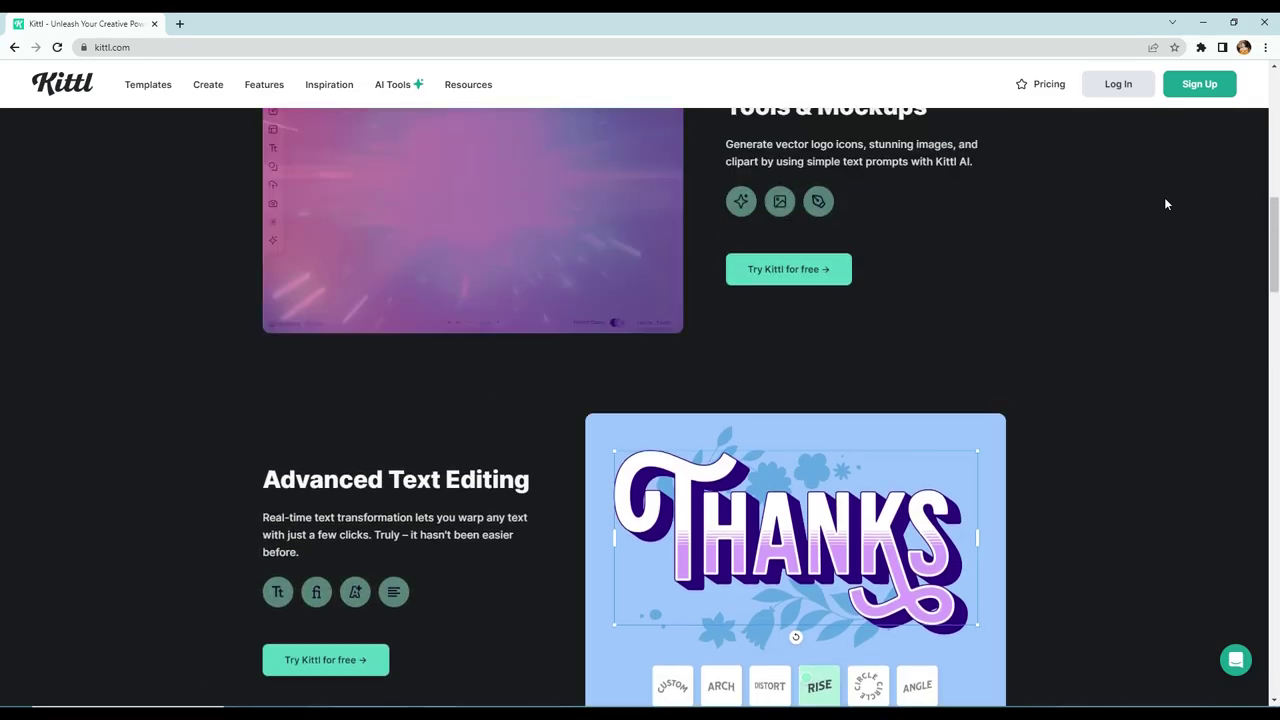
scroll(1166, 204, up, 7)
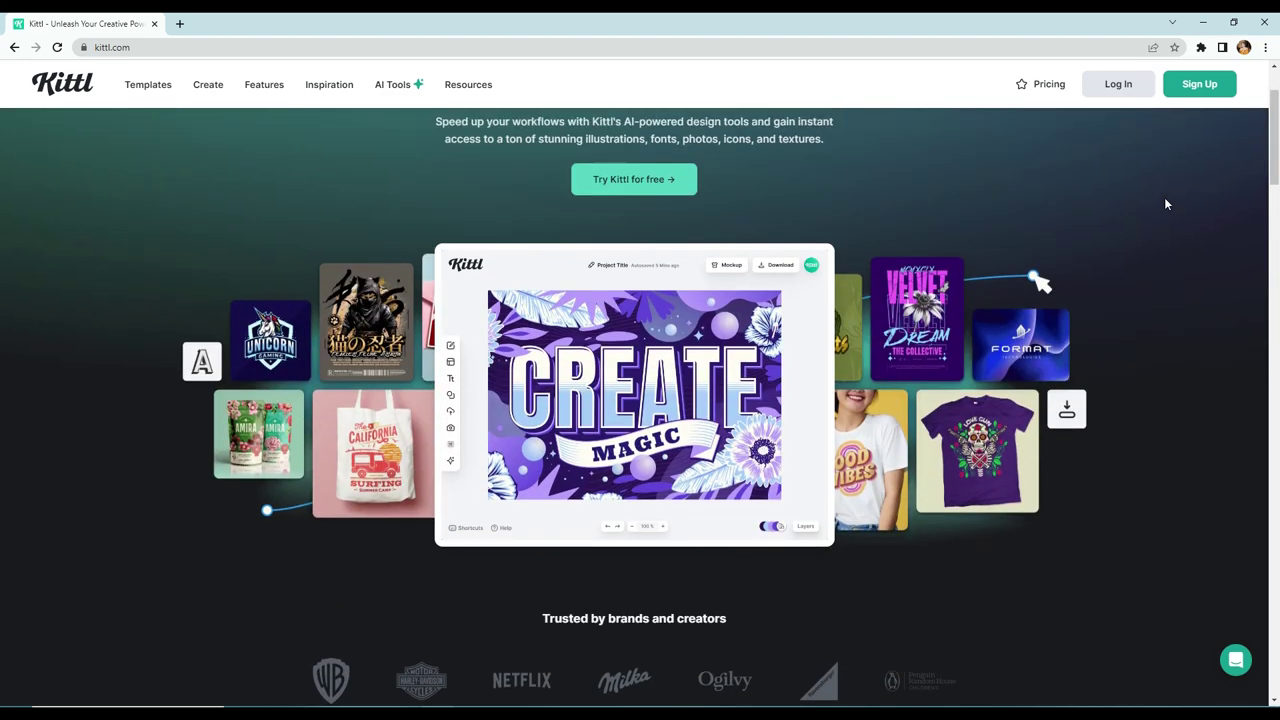